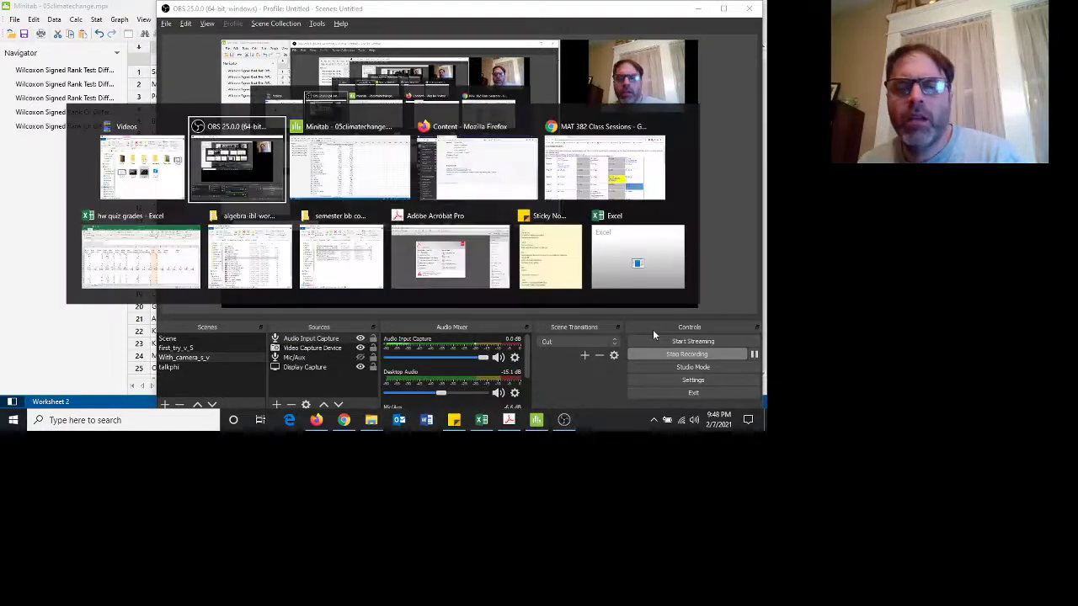
key(alt+Tab)
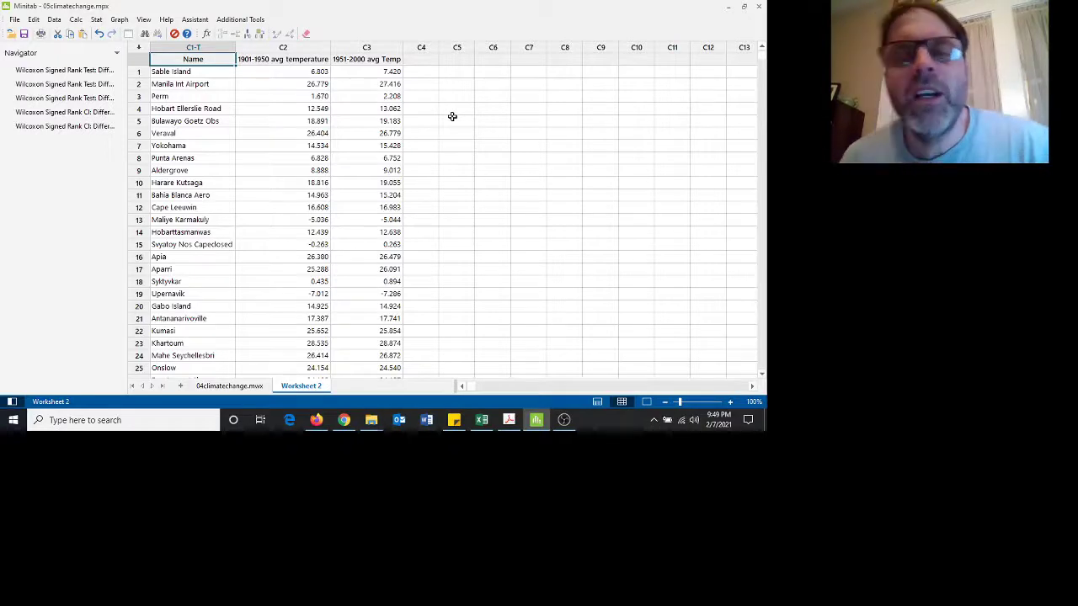
- Name the empty fourth column C4 'difference'
click(420, 61)
text(difference)
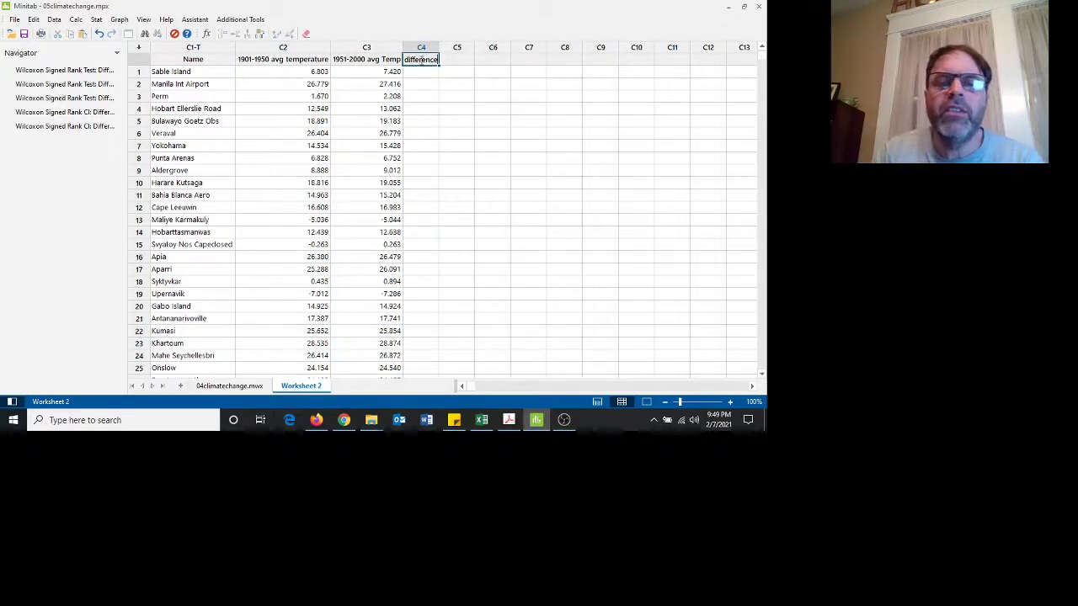
key(Return)
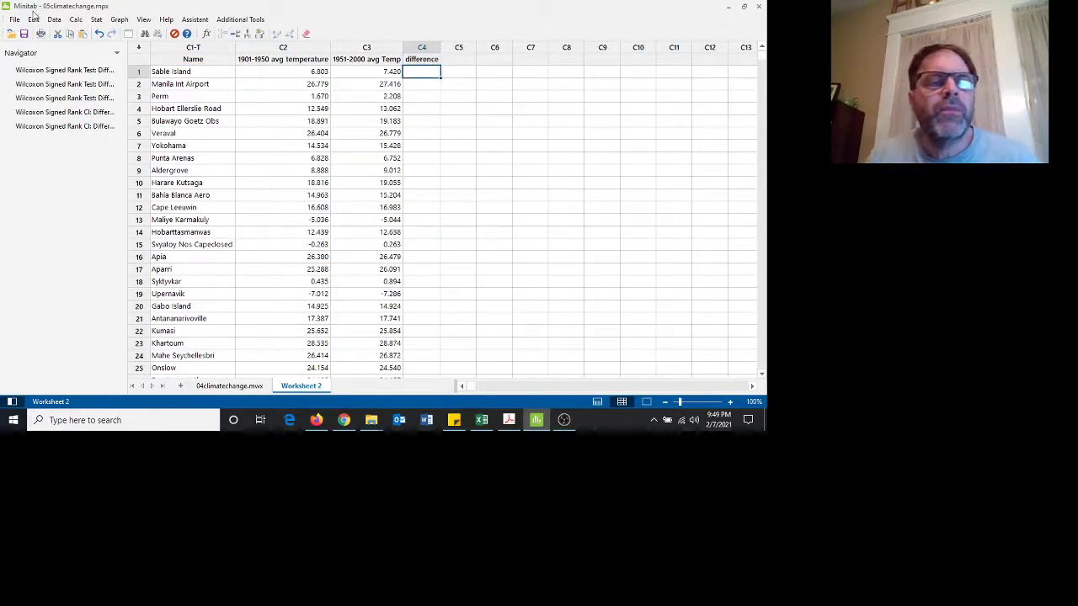
- Use the Calculator to store '1901-1950 avg temperature' minus '1951-2000 avg Temp' in difference
click(76, 19)
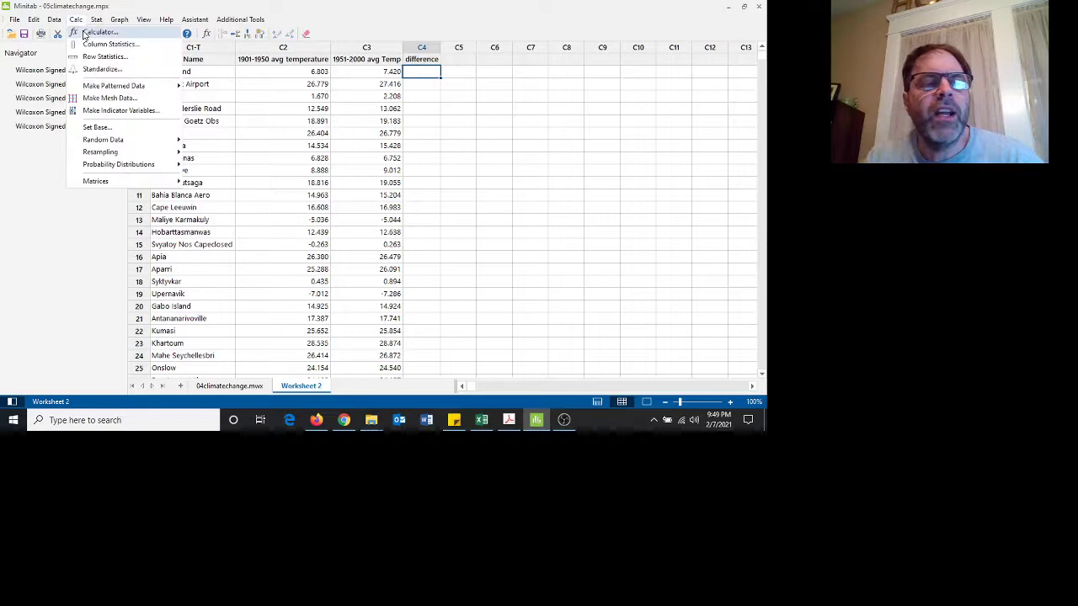
click(99, 32)
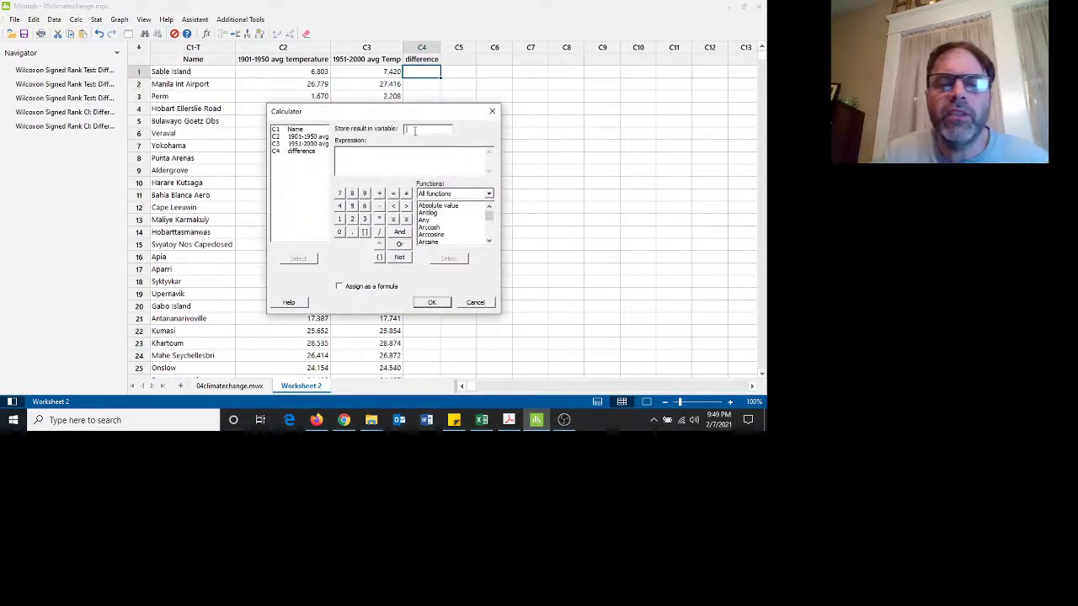
double_click(308, 152)
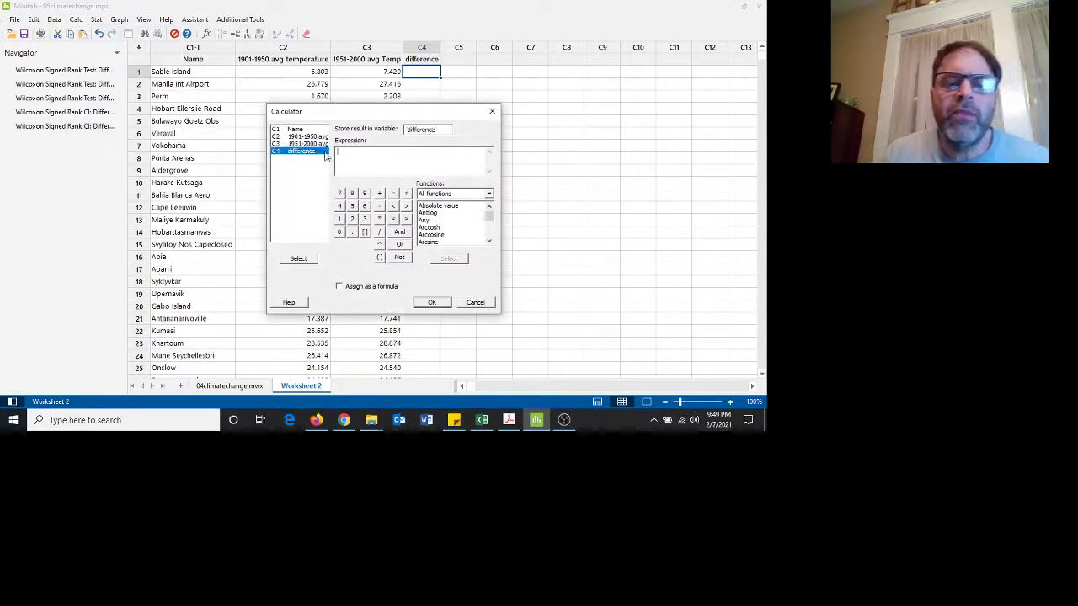
double_click(313, 138)
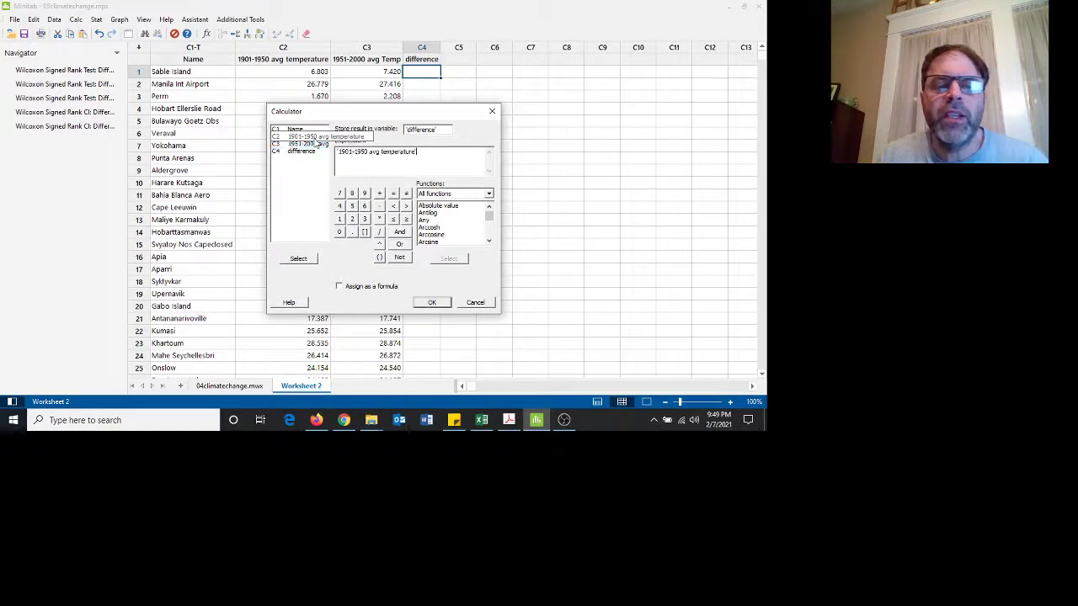
text(-)
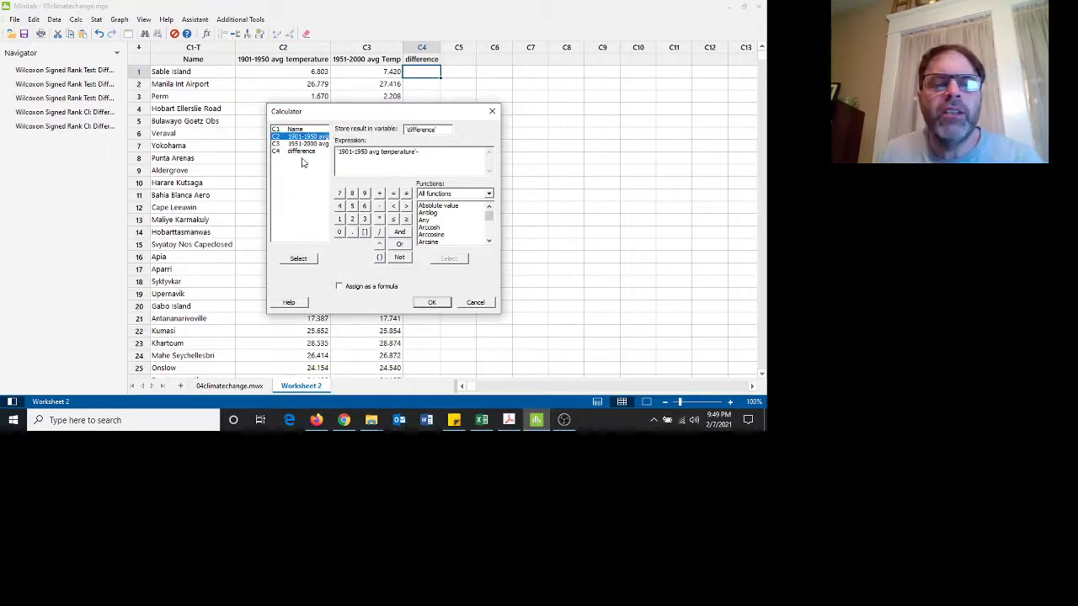
double_click(299, 144)
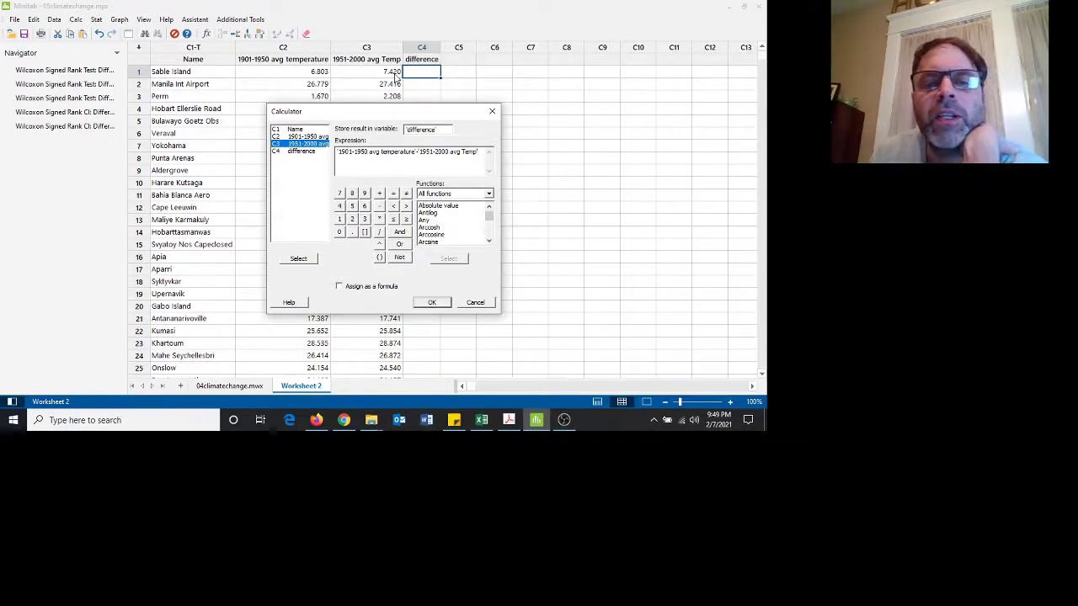
click(432, 301)
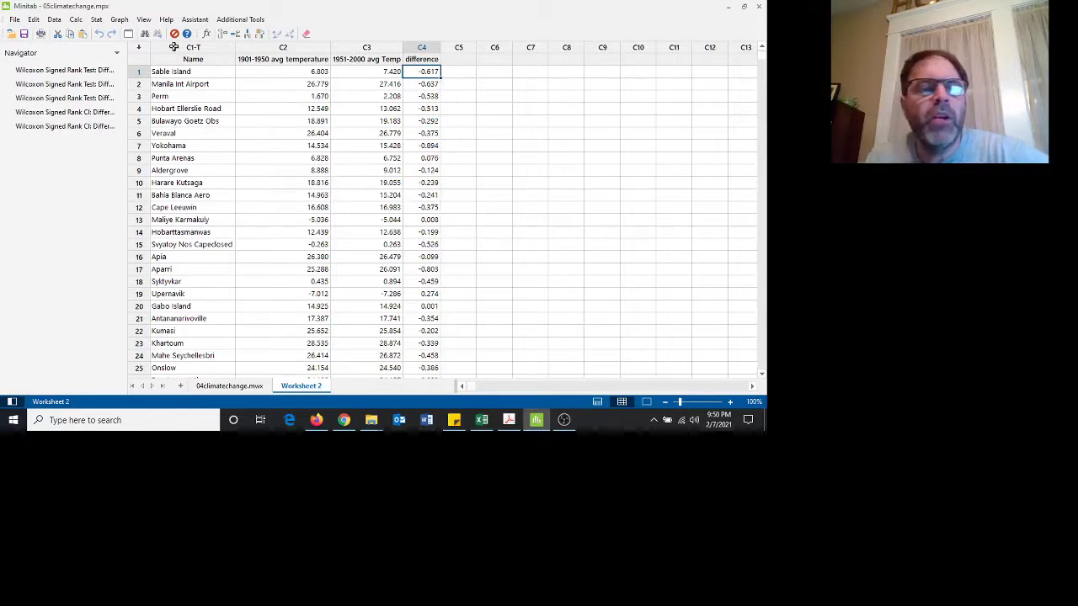
- Set up 1-Sample Wilcoxon on difference, testing median 0.0 with a less-than alternative
click(97, 19)
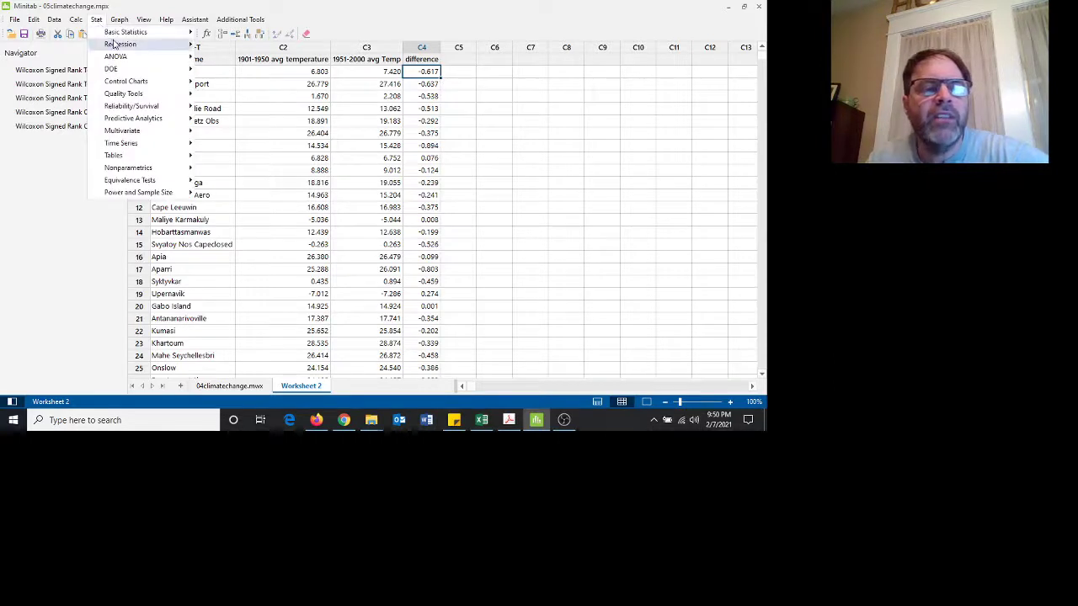
mouse_move(129, 172)
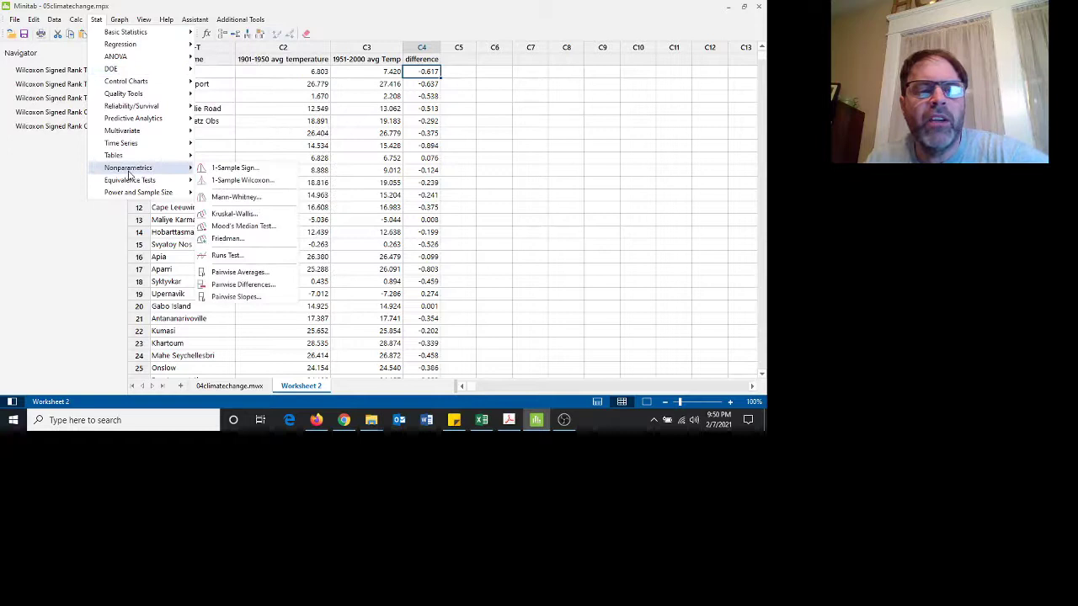
click(221, 180)
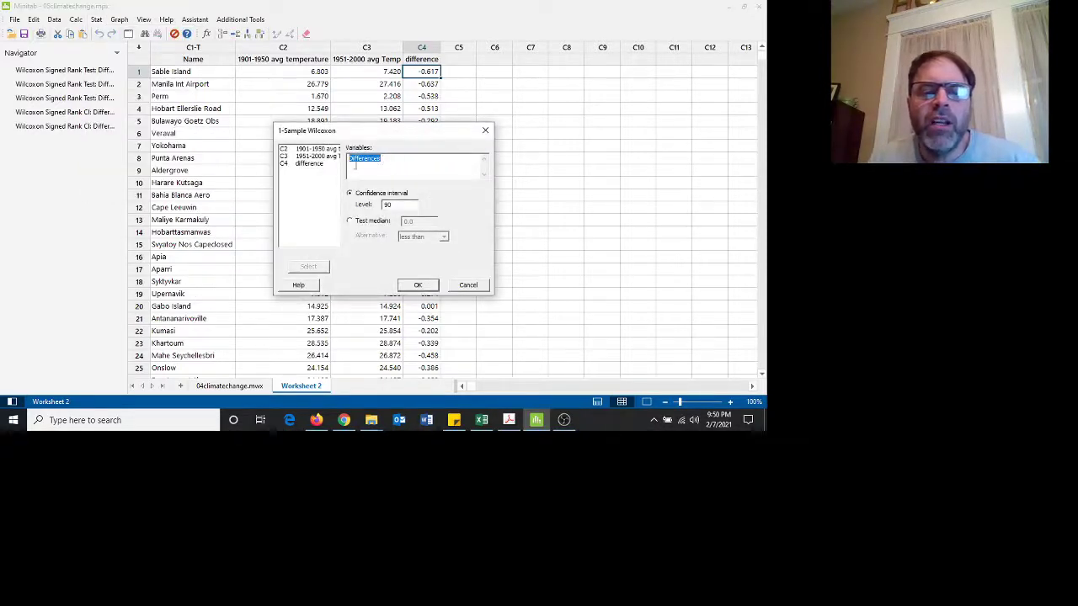
double_click(309, 164)
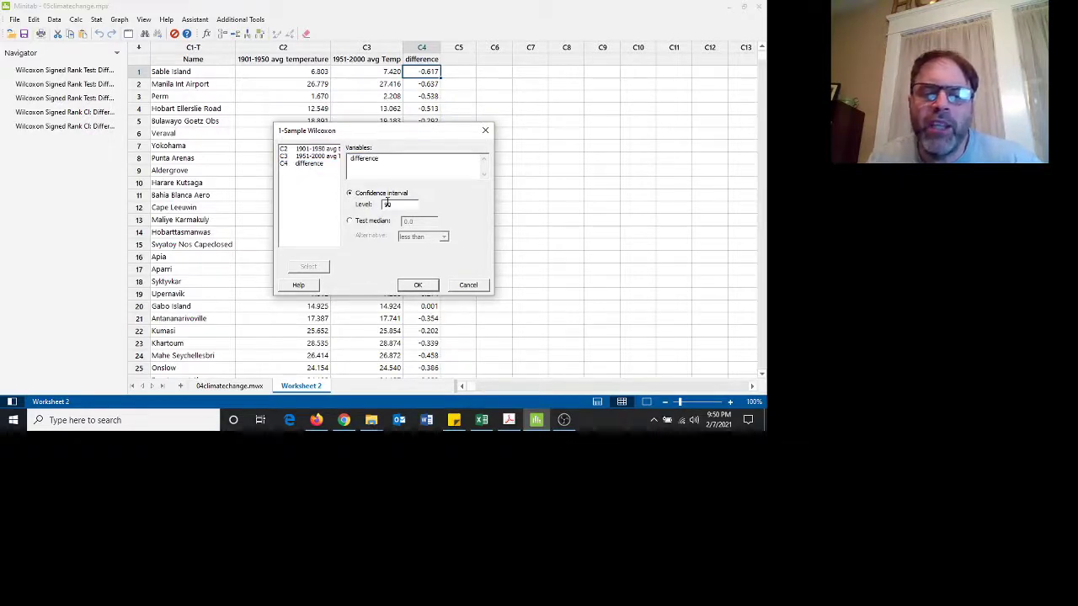
click(350, 221)
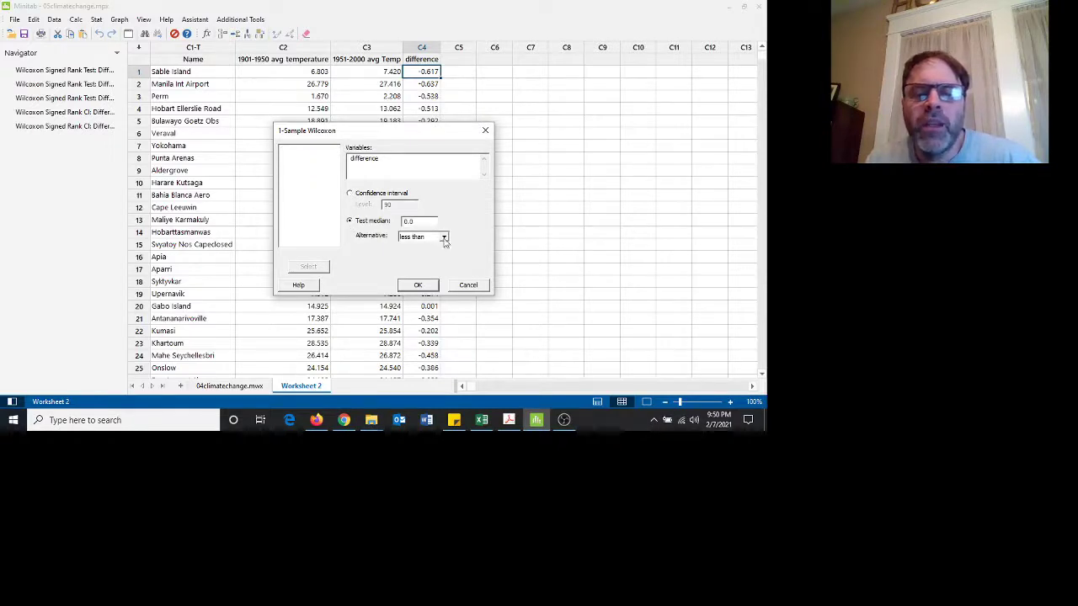
click(445, 239)
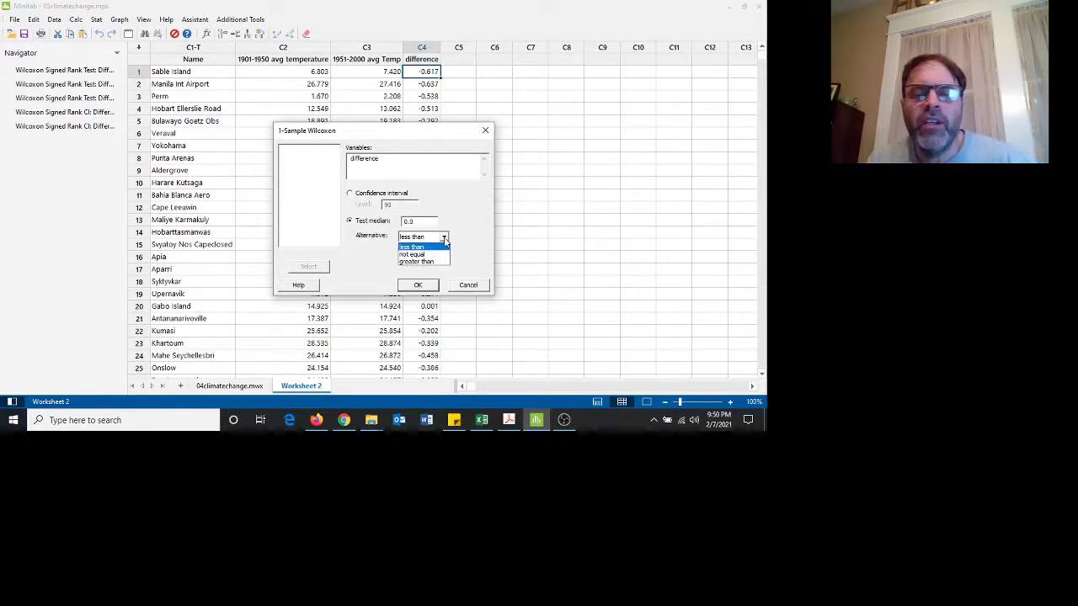
click(445, 254)
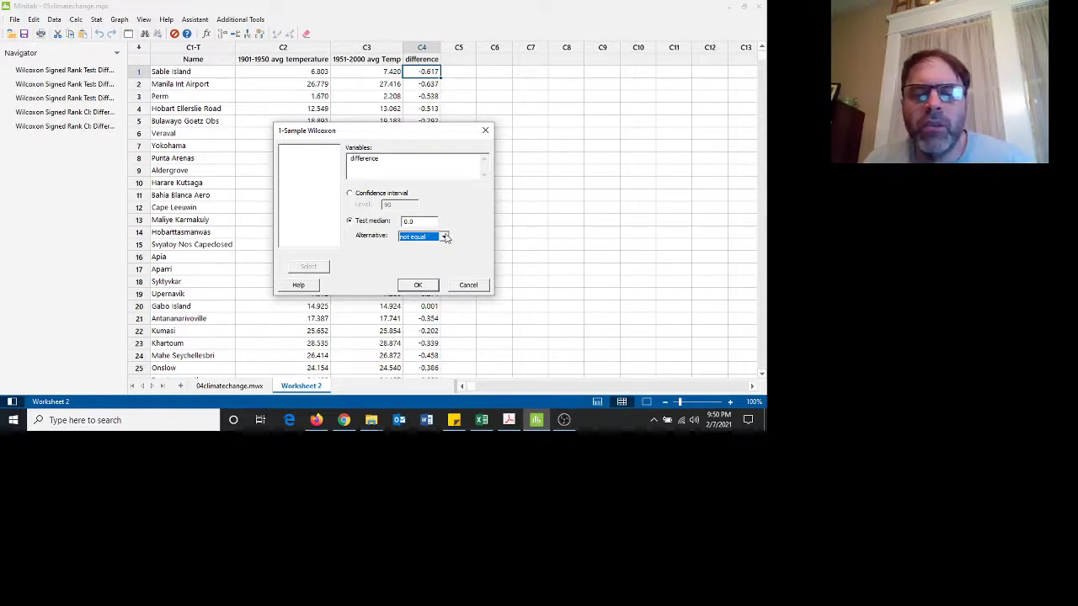
click(443, 237)
click(421, 250)
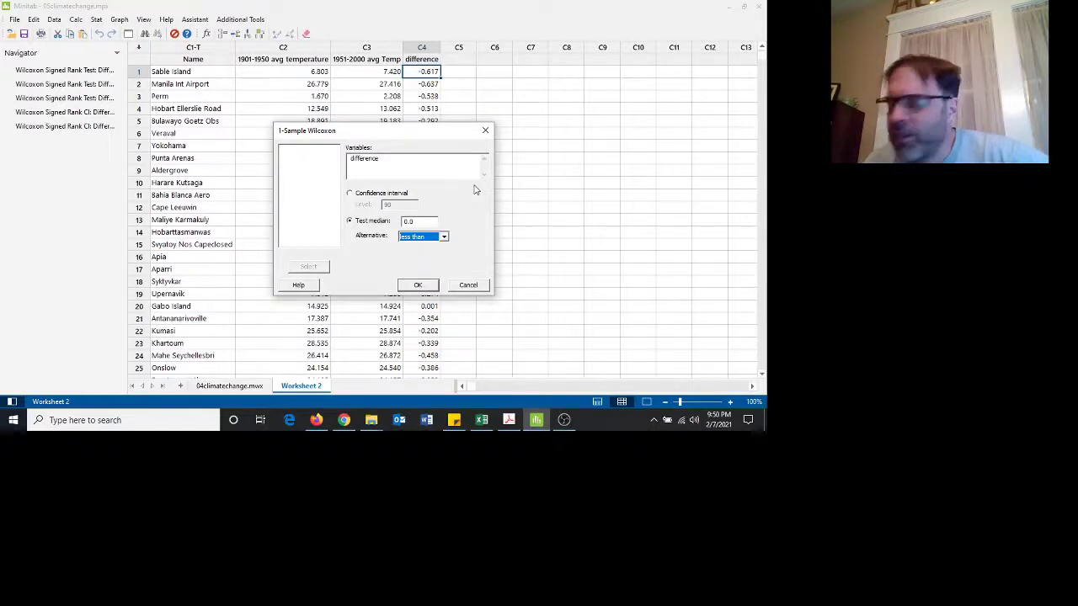
- Run the Wilcoxon signed rank test on difference, giving statistic 29.00 and p-value 0.000
click(418, 285)
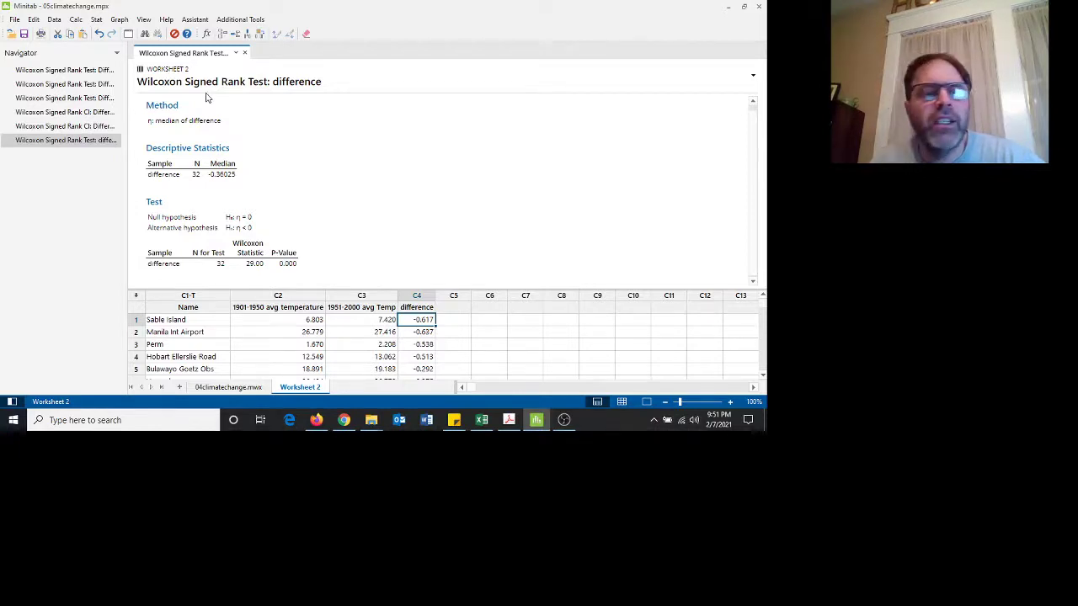
- Compute an 80% Wilcoxon confidence interval for difference's median, giving (-0.426, -0.287)
click(97, 20)
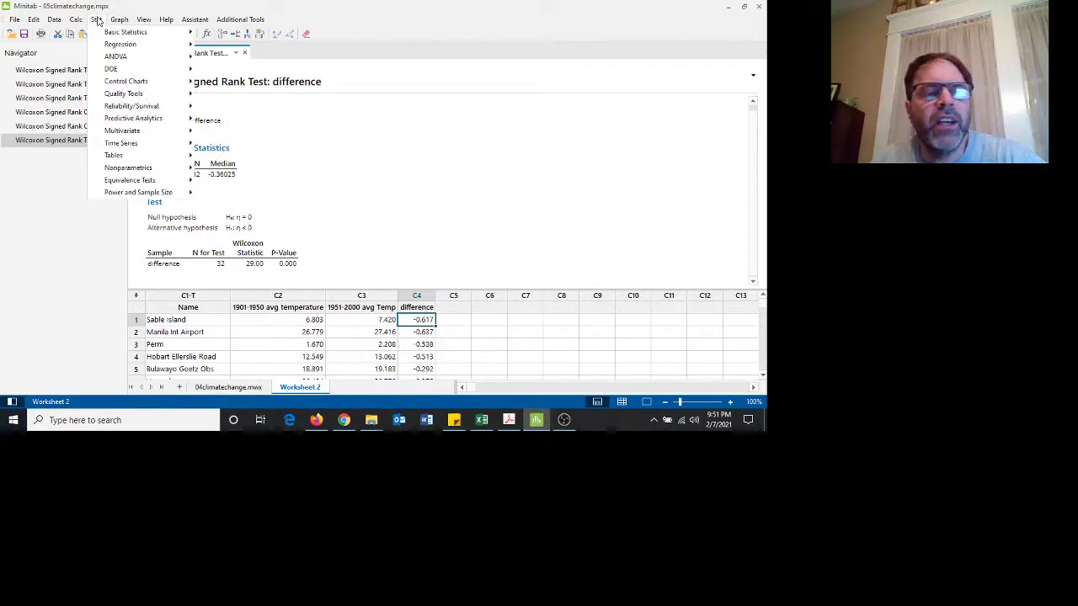
mouse_move(127, 167)
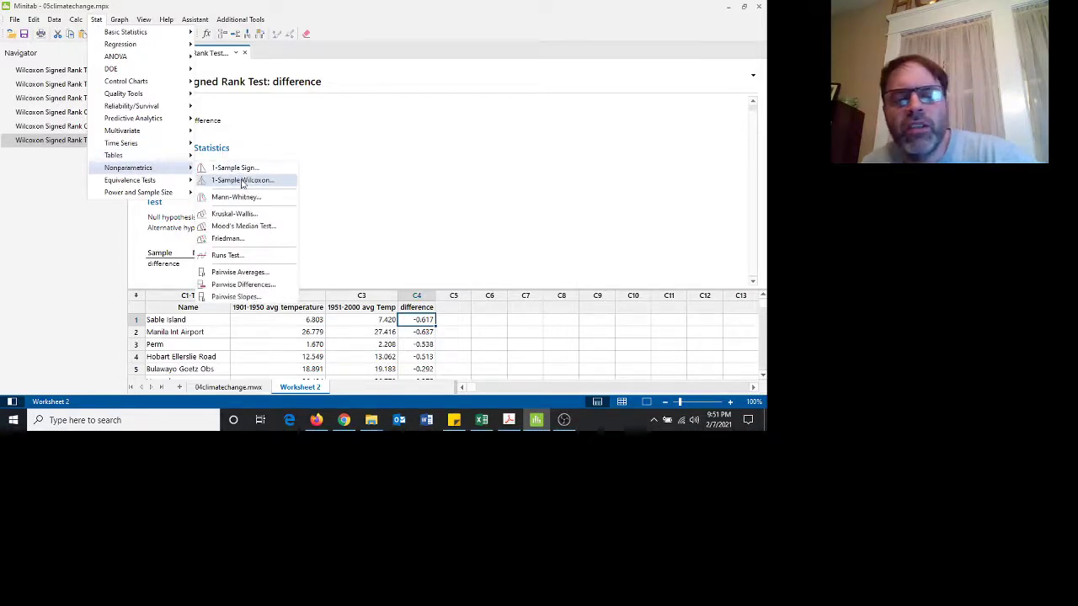
click(243, 181)
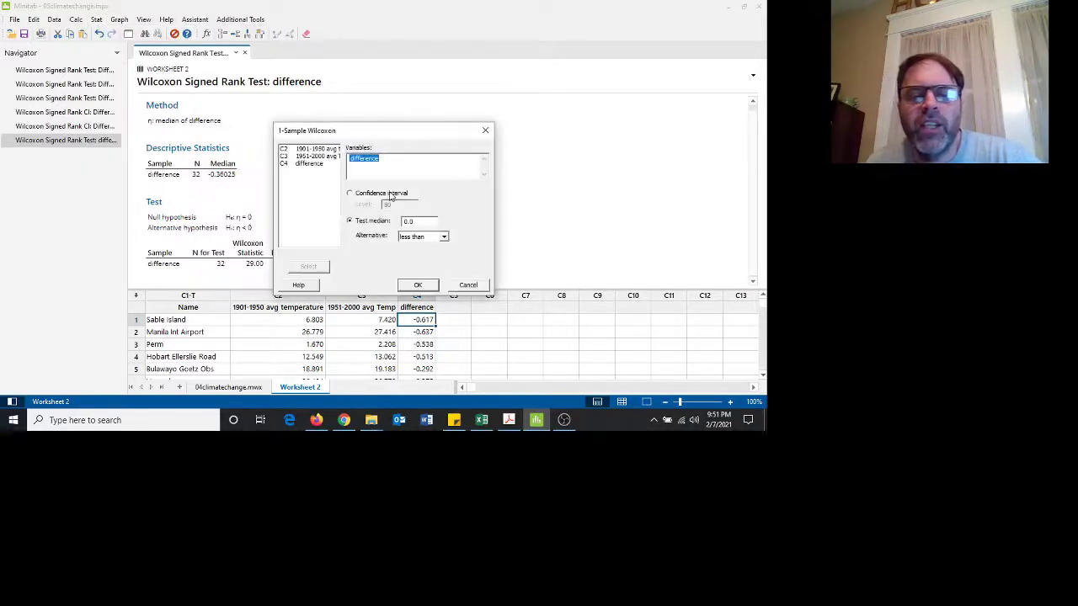
click(350, 194)
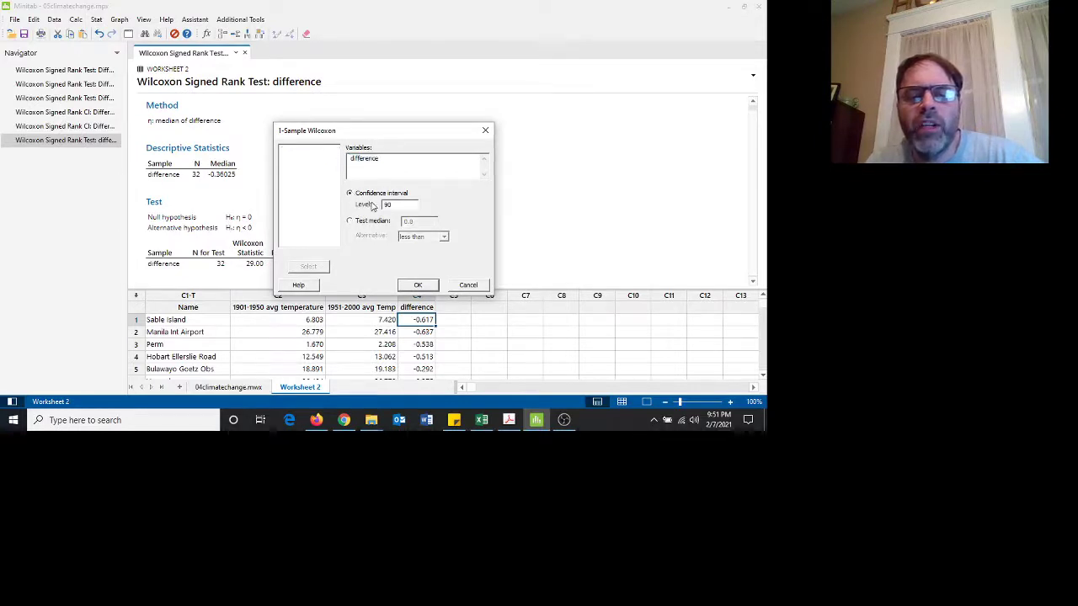
double_click(387, 203)
text(90)
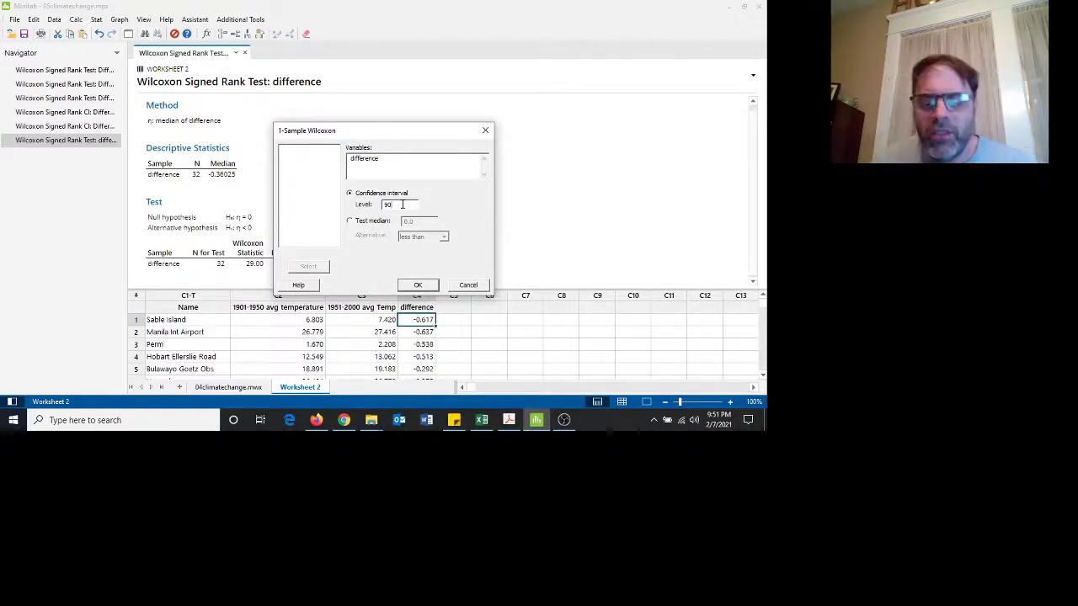
key(BackSpace)
key(BackSpace)
text(80)
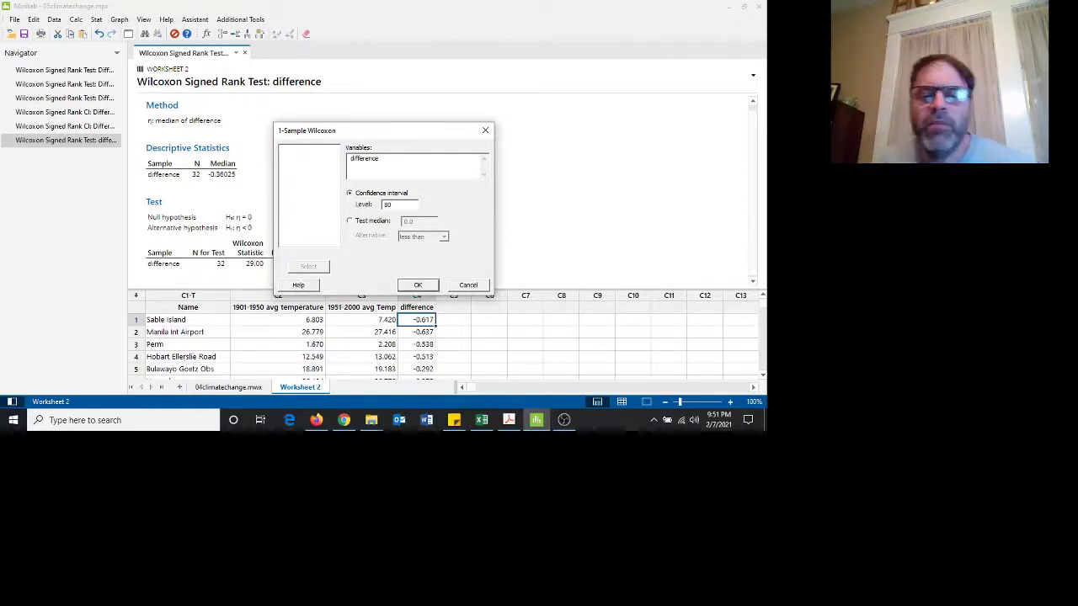
click(417, 286)
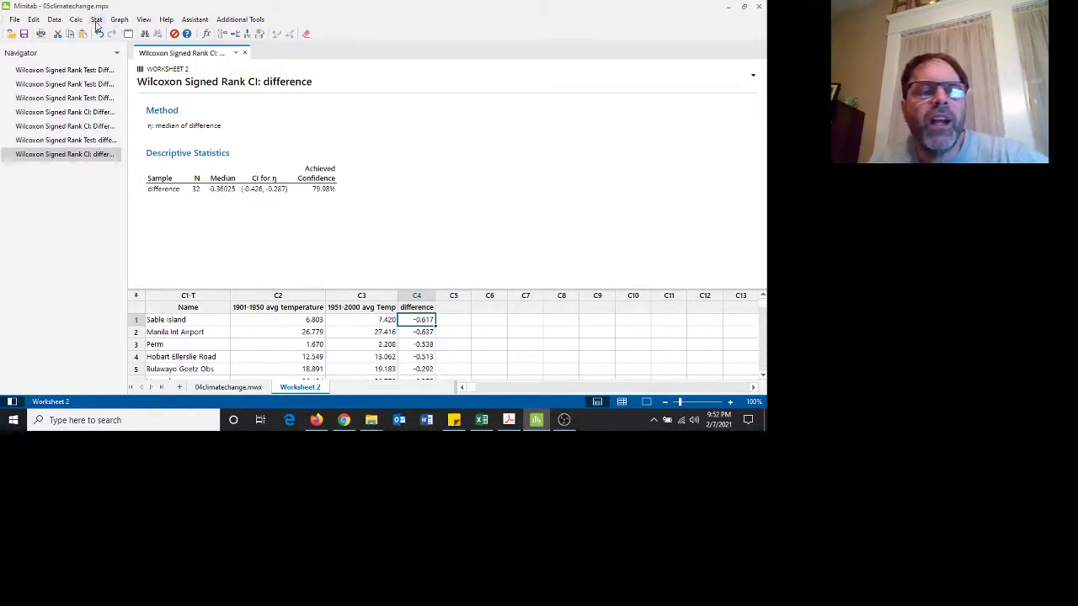
- Cancel the reopened 1-Sample Wilcoxon dialog and bring OBS to the front
click(96, 19)
mouse_move(135, 168)
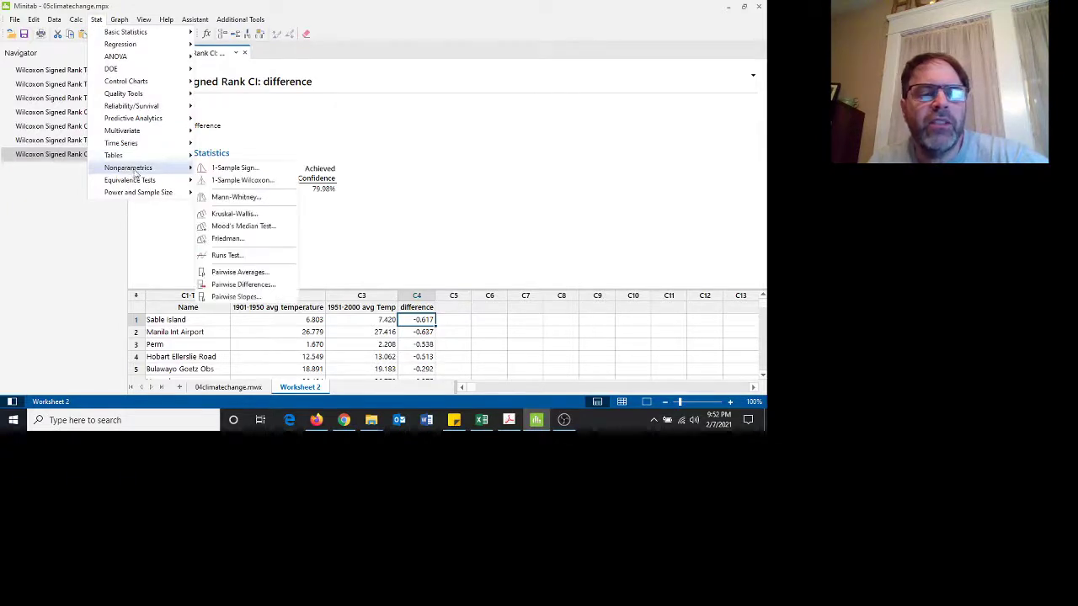
click(233, 180)
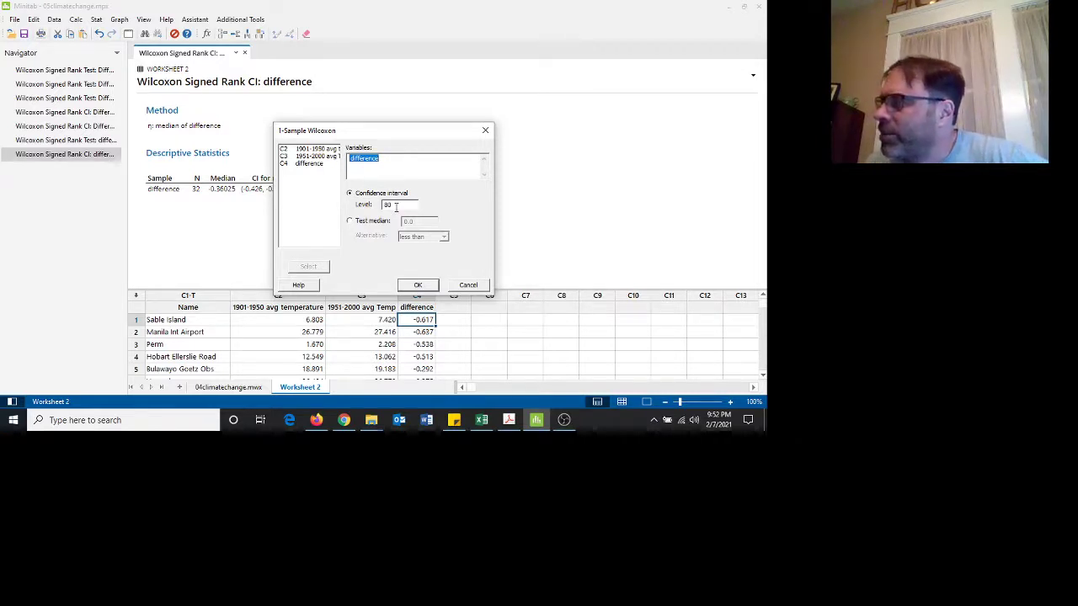
click(478, 288)
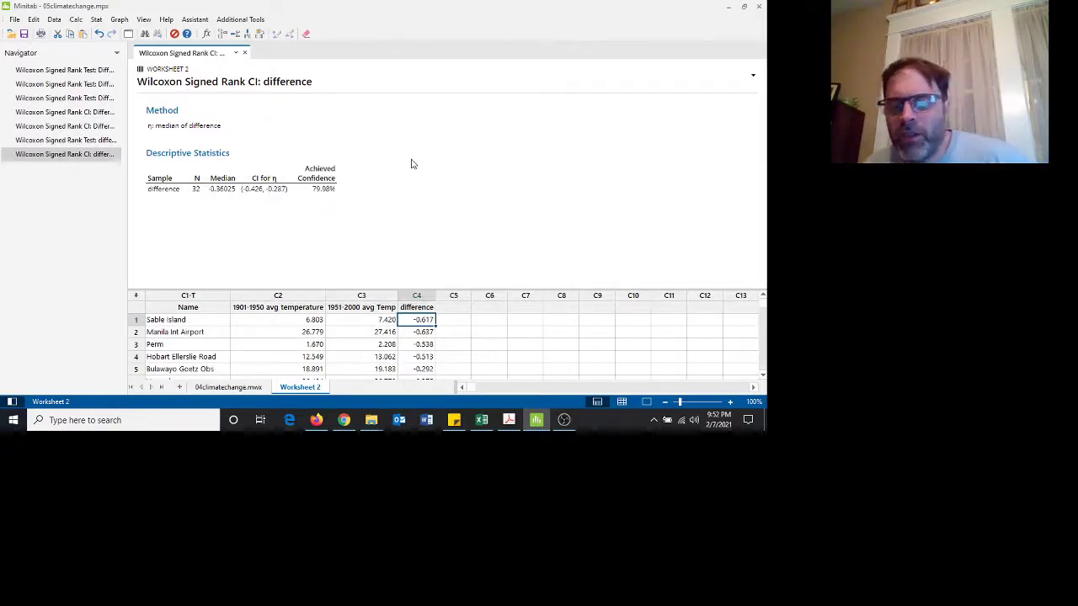
click(564, 421)
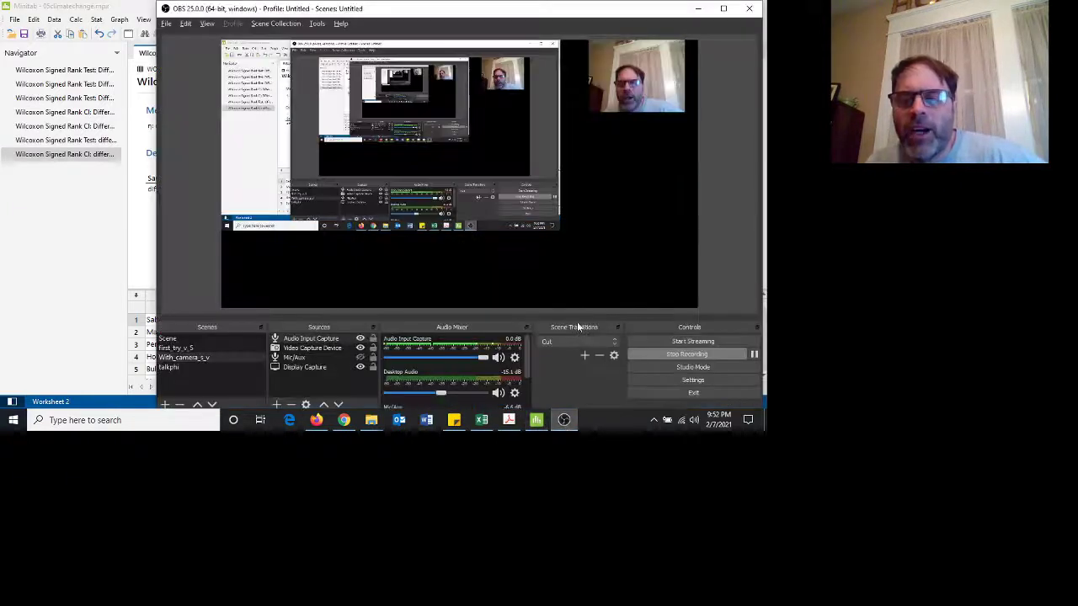